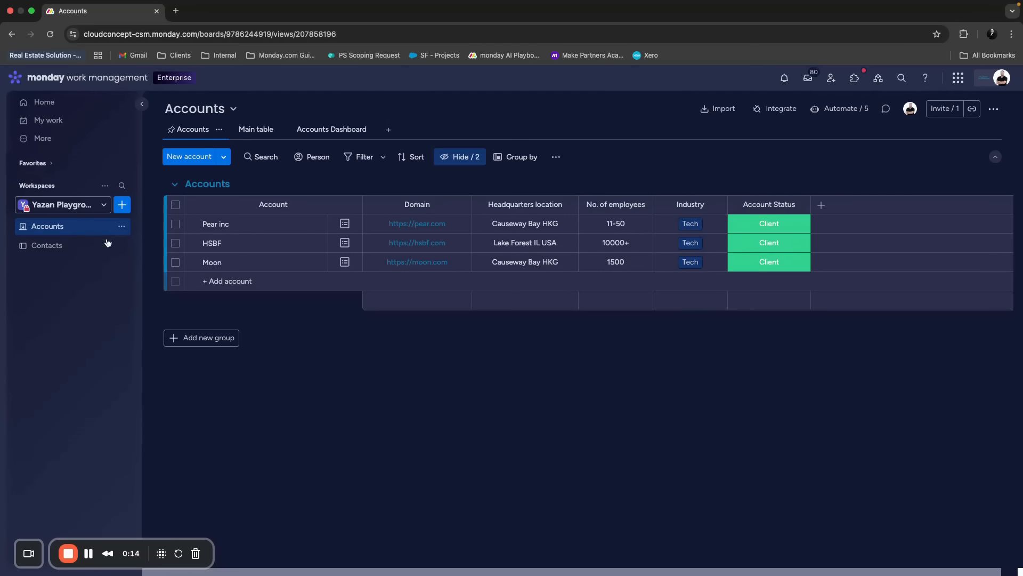
Step: Check the Contacts board and add a Connect boards column to the Accounts board
click(77, 250)
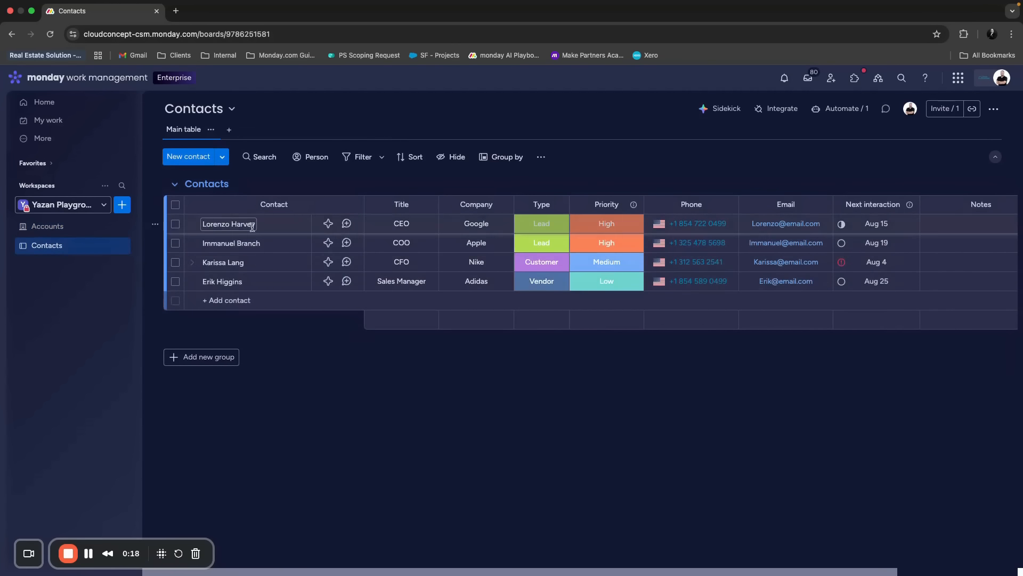
click(64, 229)
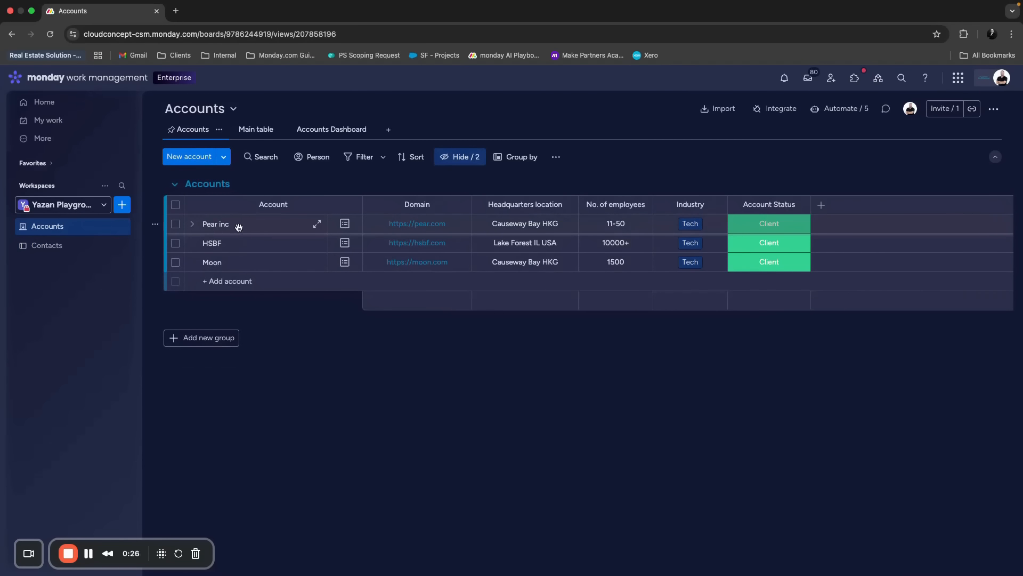
click(823, 209)
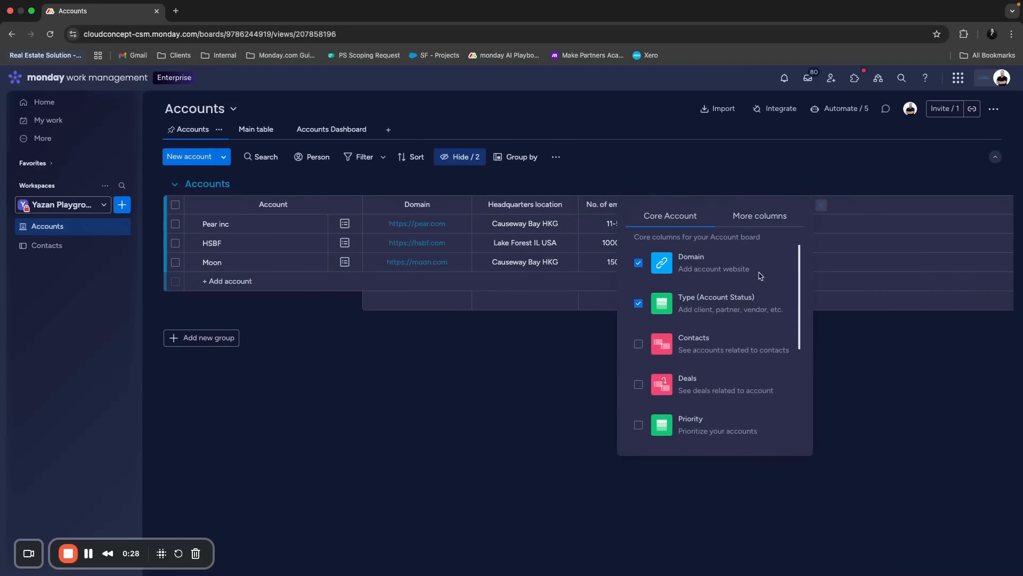
click(778, 222)
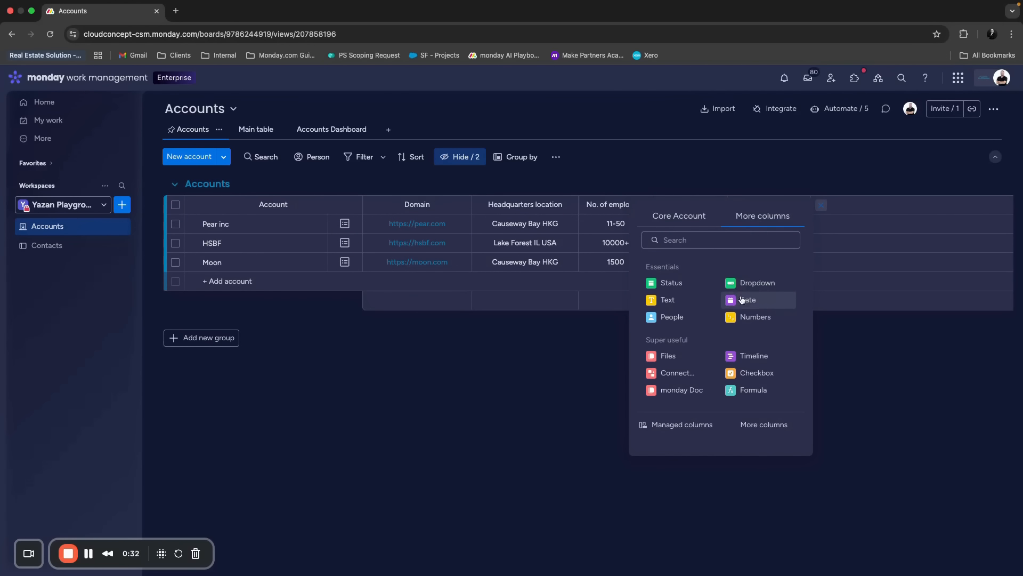
click(690, 376)
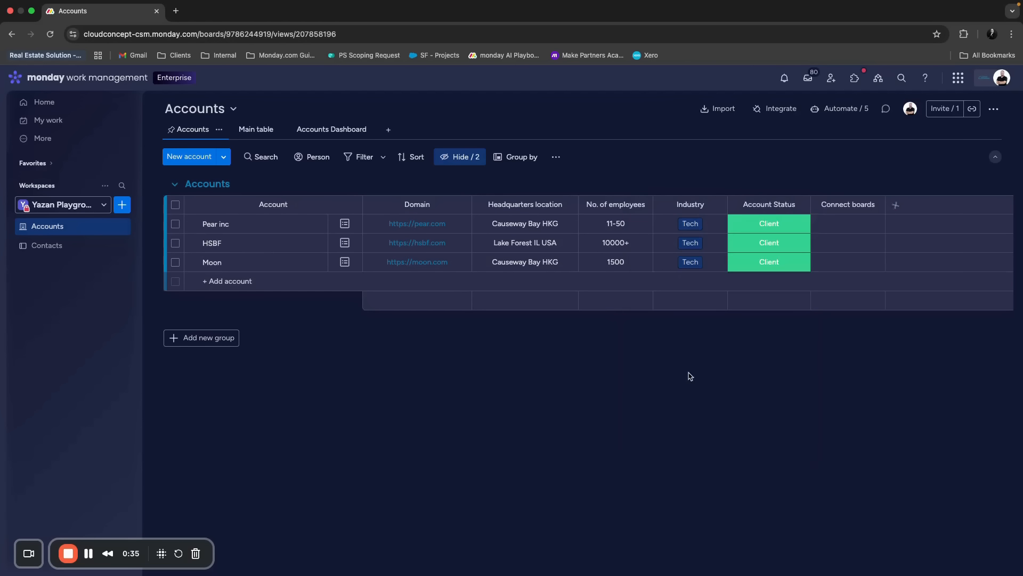
Step: Connect the new column to the Contacts board outside New Folder with a two-way connection, skipping the mirror column offer
click(852, 224)
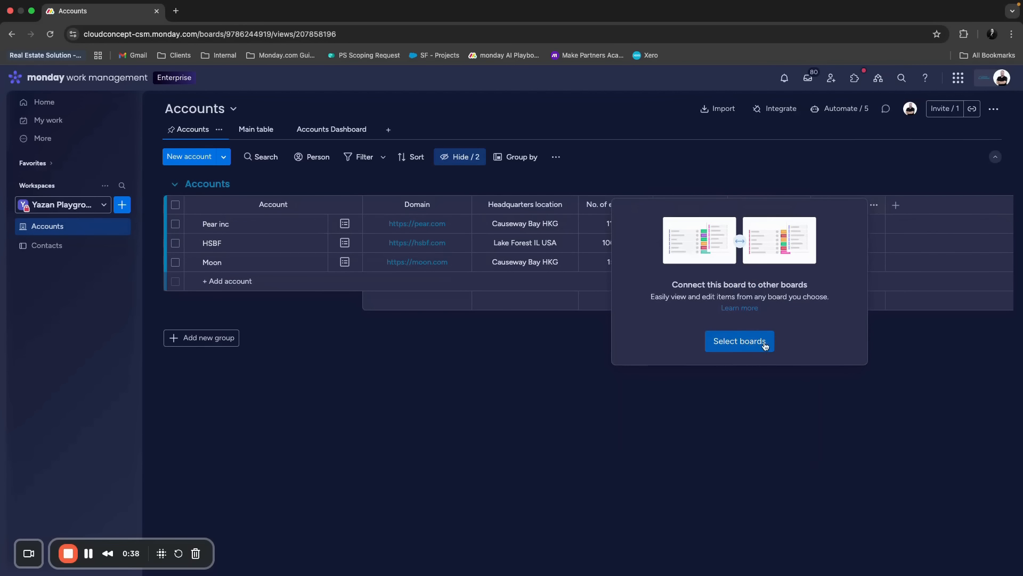
click(738, 343)
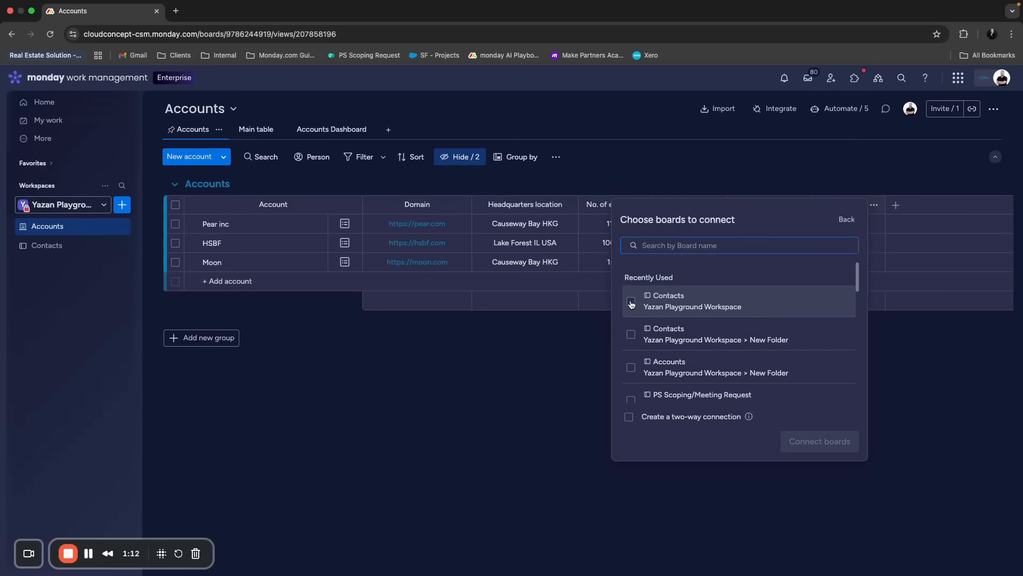
click(631, 303)
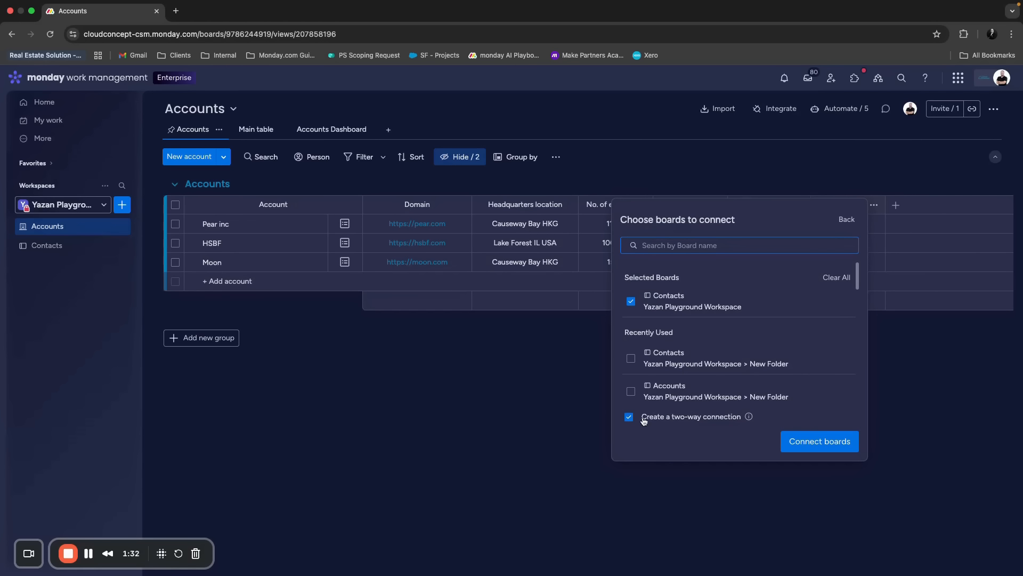
click(838, 441)
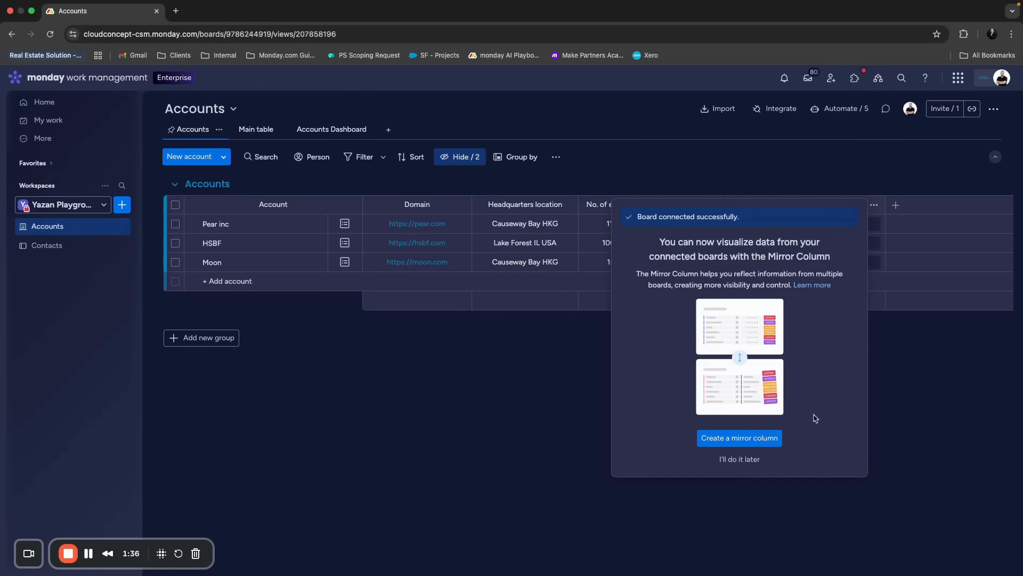
click(759, 461)
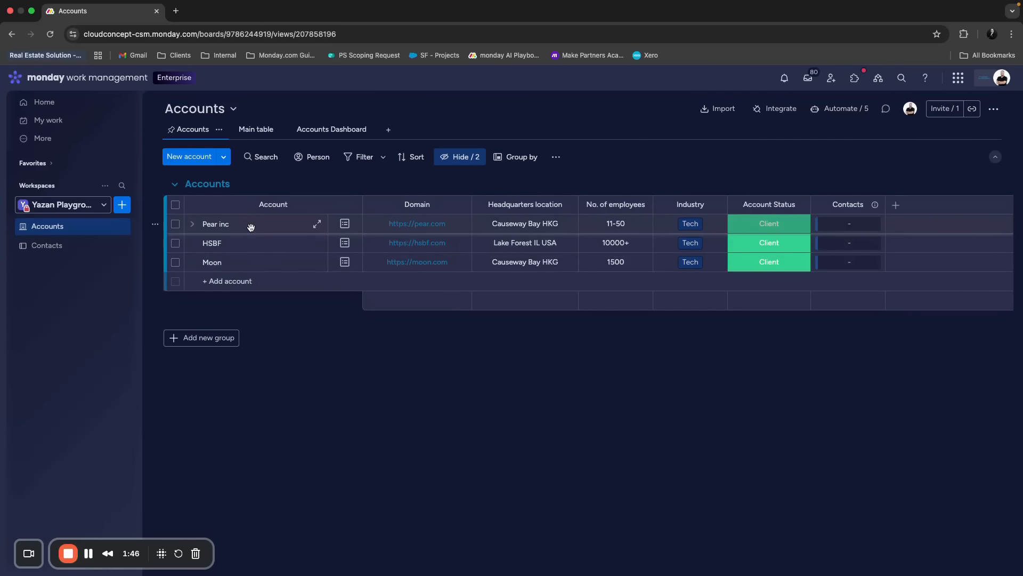
Step: Link the first listed contact to the Pear inc account and check the reverse link on the Contacts board
click(819, 225)
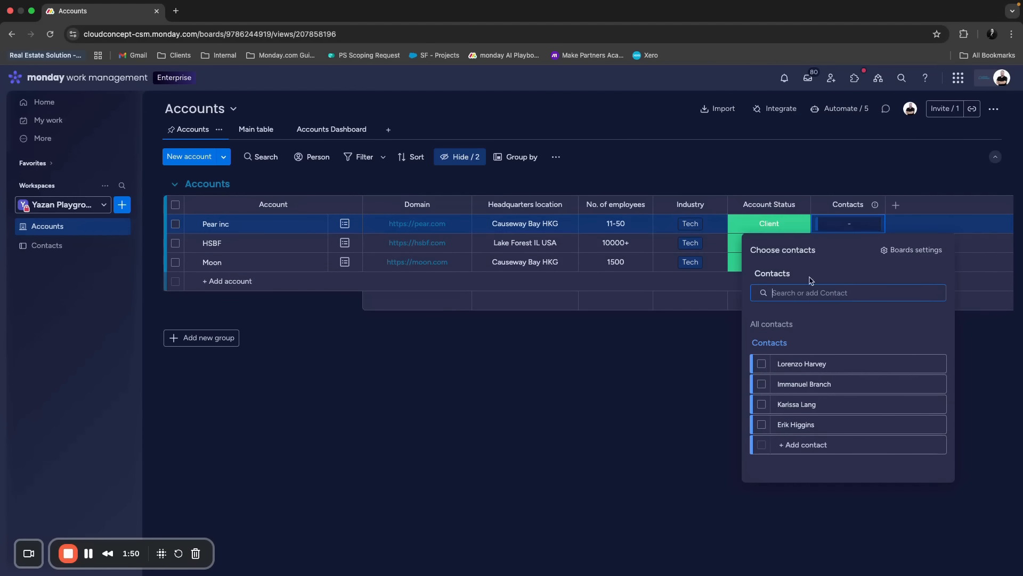
click(761, 364)
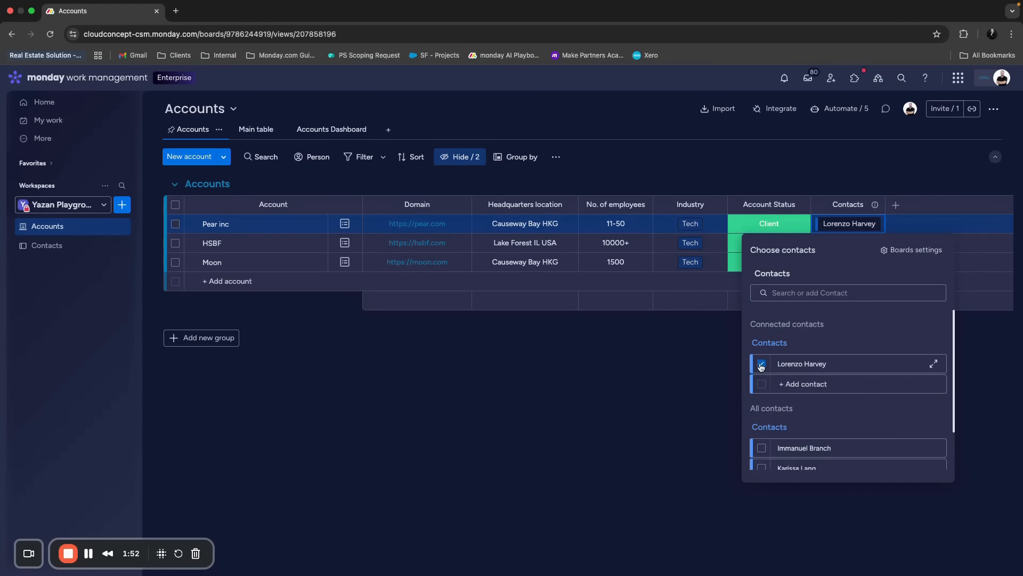
click(587, 376)
click(46, 245)
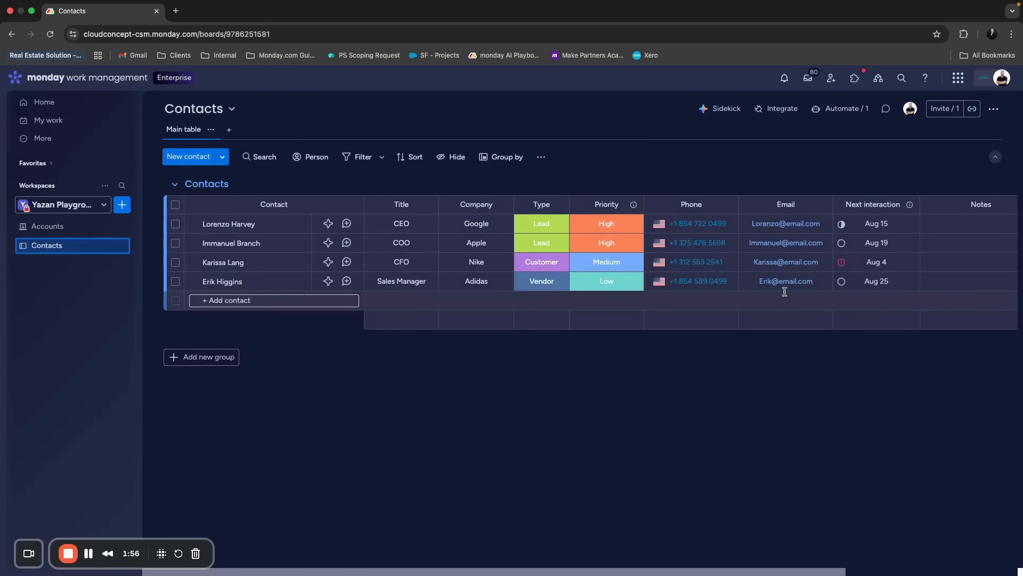
scroll(769, 292, right, 5)
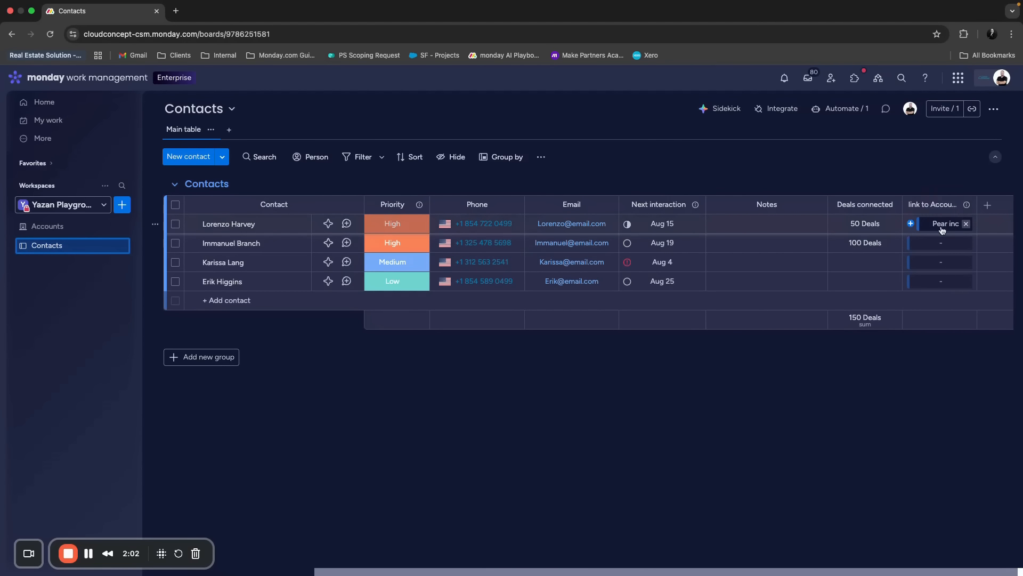
click(96, 226)
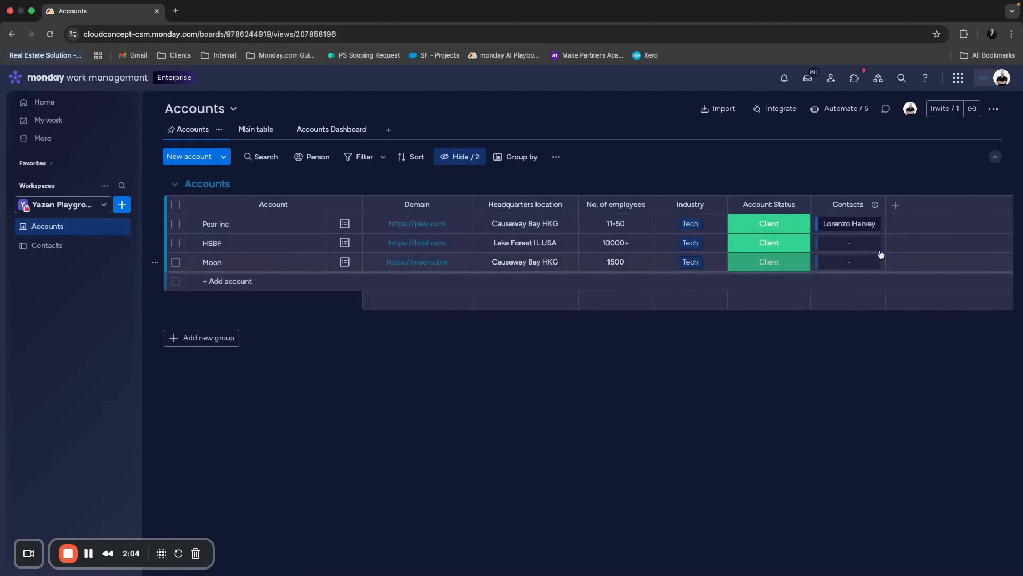
Step: Add the second listed contact to Pear inc's Contacts cell and remove the first contact from it
click(819, 224)
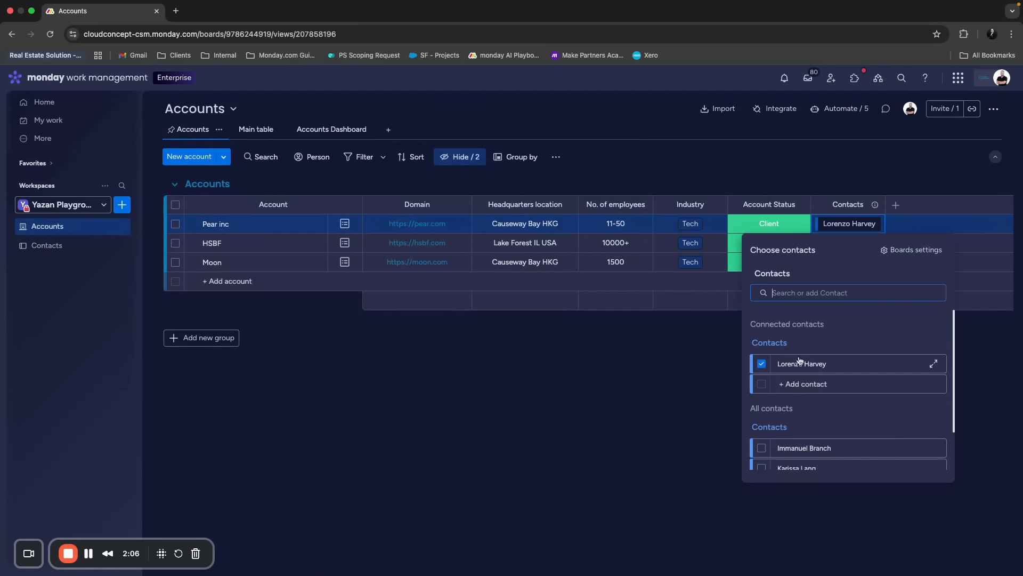
click(762, 448)
click(625, 415)
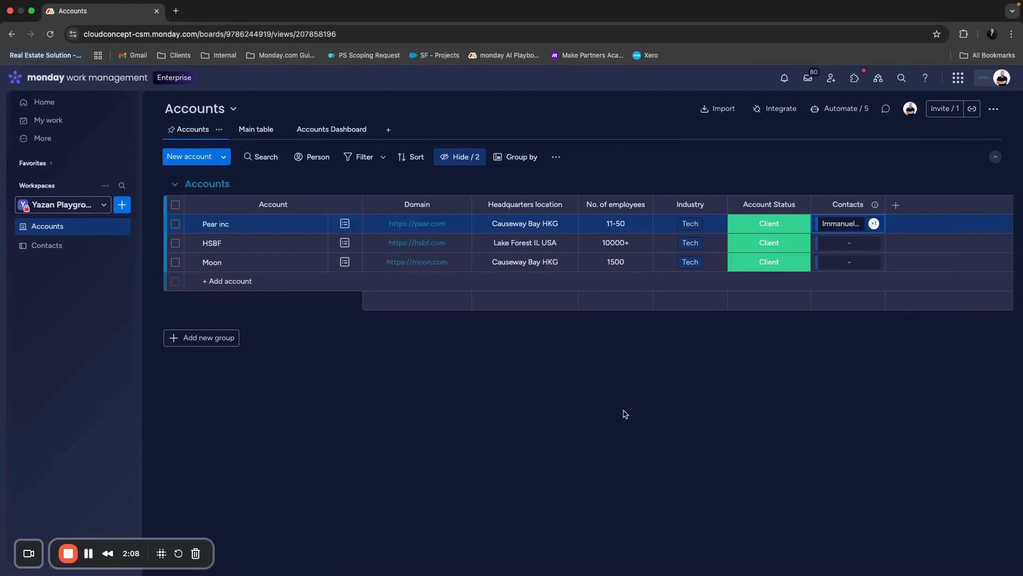
click(824, 226)
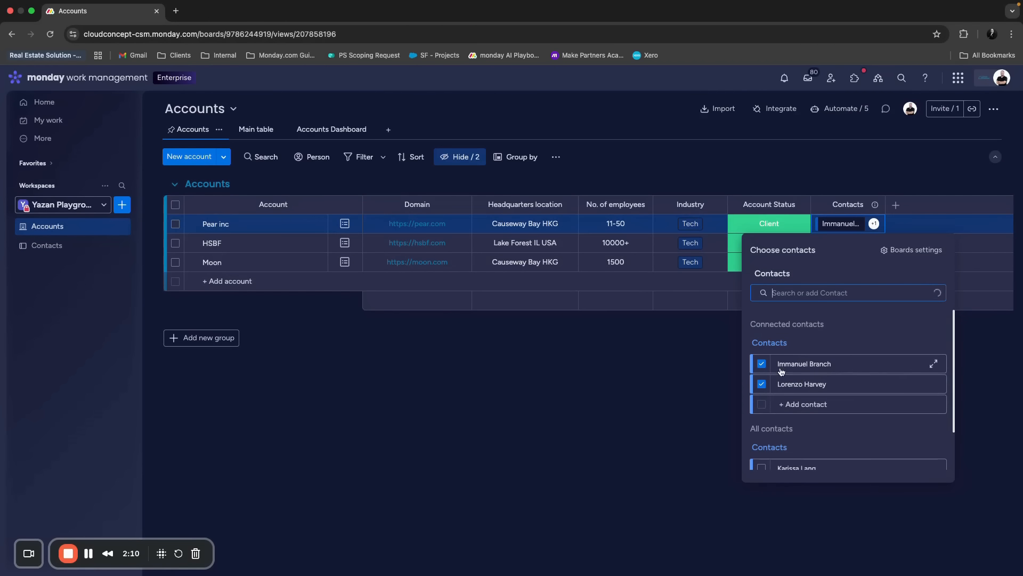
click(761, 386)
click(834, 215)
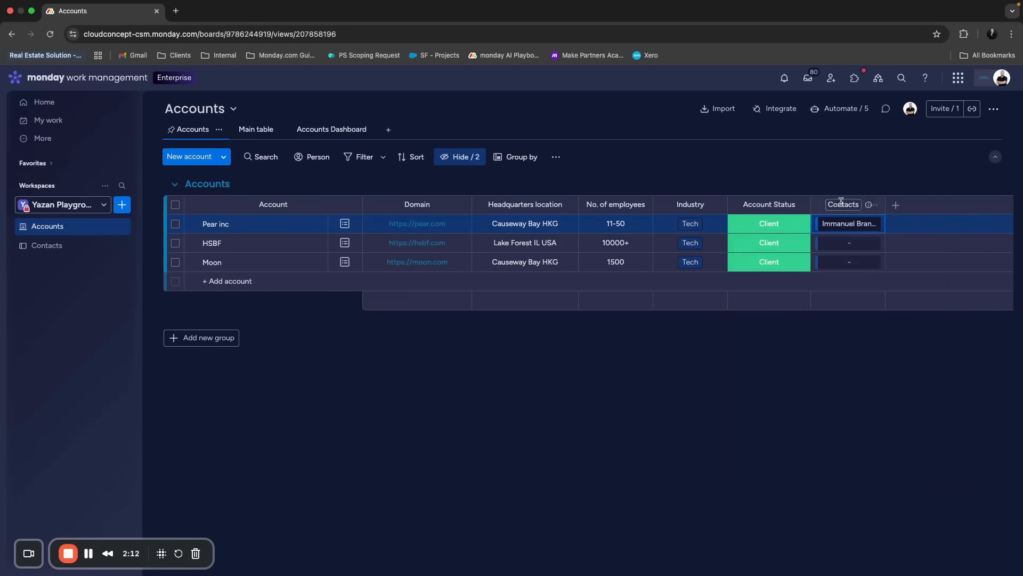
Step: Disable linking to multiple items in the connection settings of the Contacts column
click(873, 206)
mouse_move(921, 234)
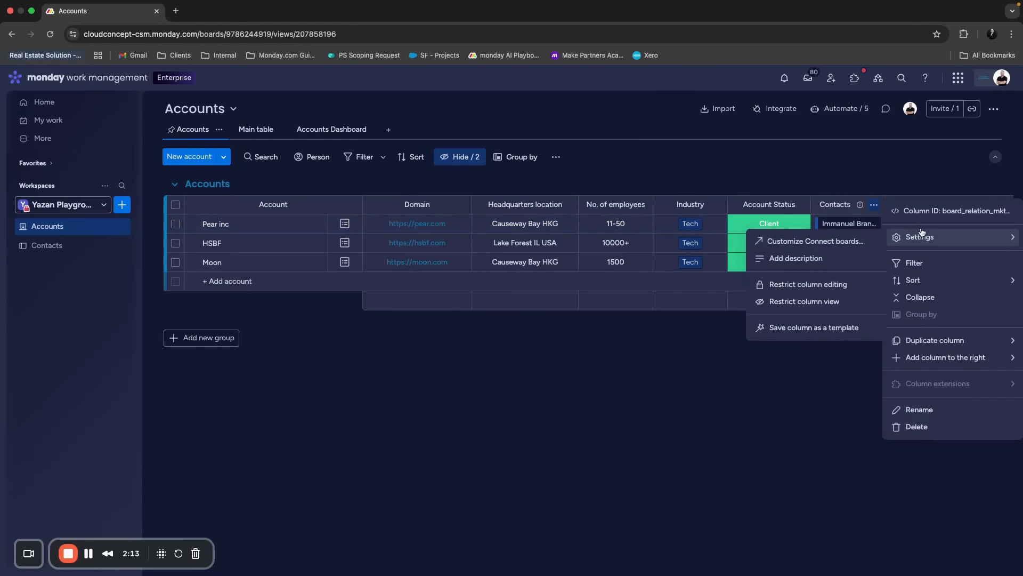
click(824, 247)
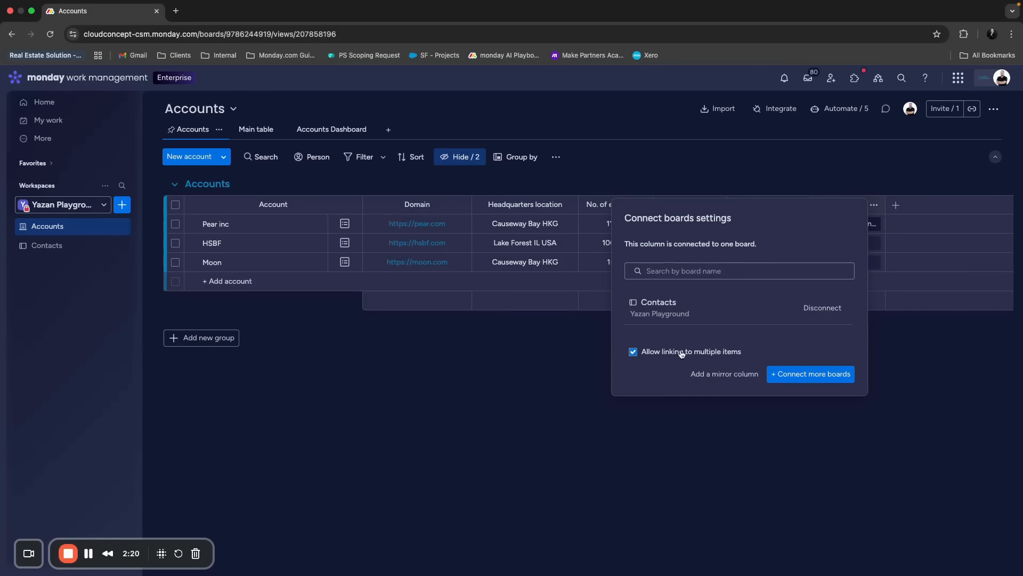
click(633, 353)
click(577, 369)
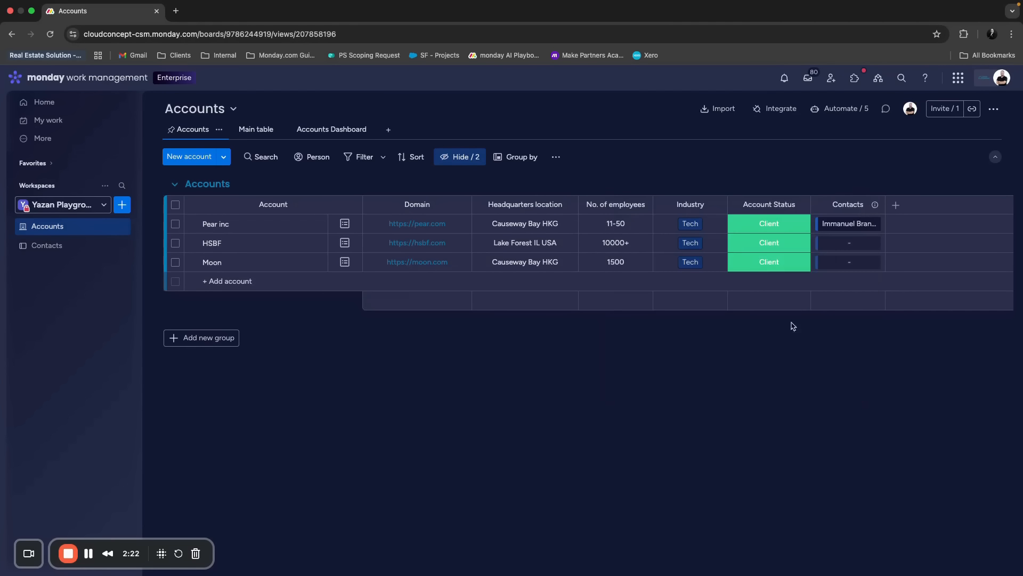
Step: Try linking the second listed contact to the HSBF account and remove that link again
click(816, 242)
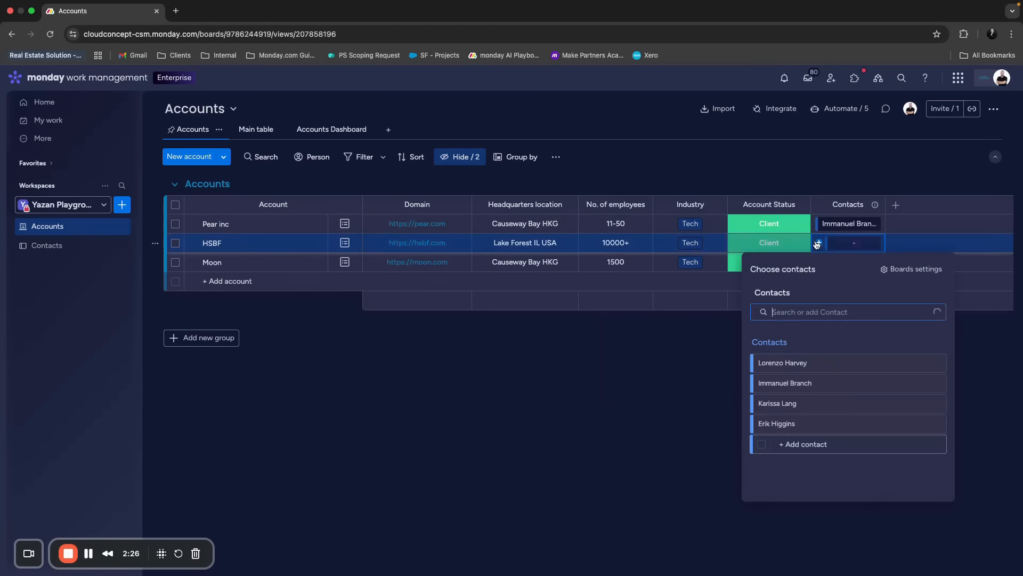
click(822, 382)
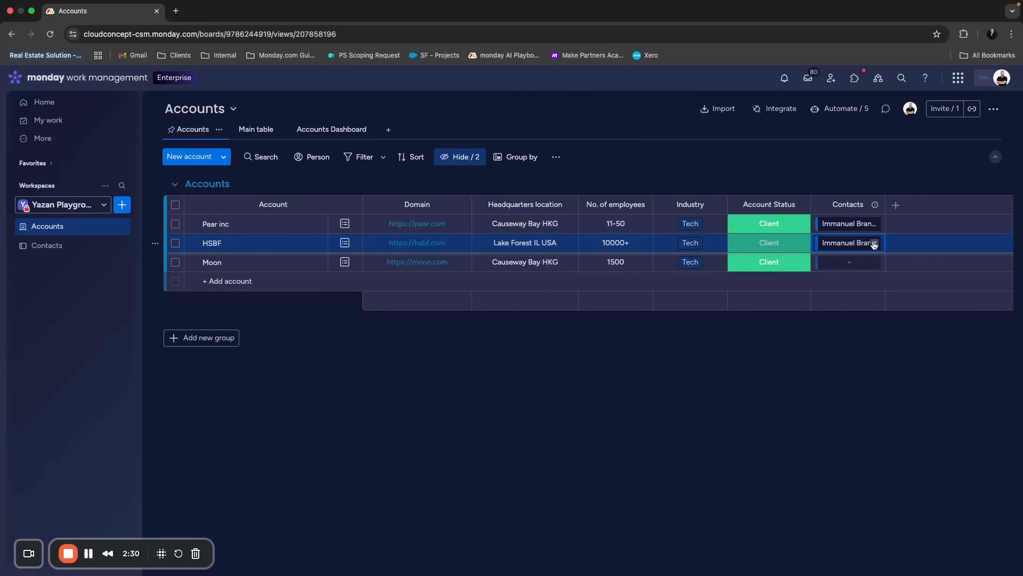
click(875, 243)
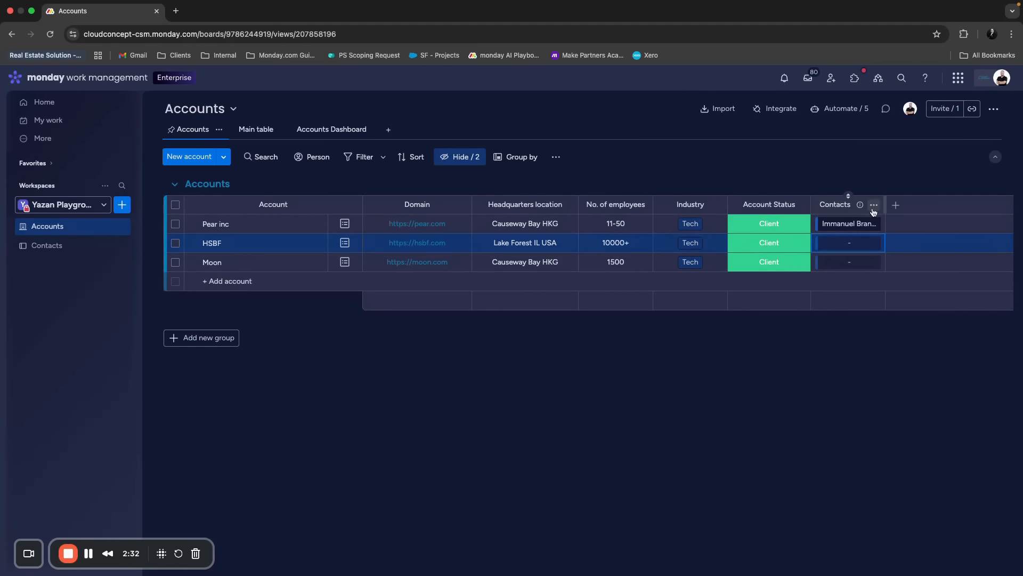
Step: Allow linking to multiple items again in the connection settings of the Contacts column
click(874, 205)
mouse_move(916, 233)
click(818, 243)
click(633, 351)
click(582, 381)
Step: Add a Mirror column to the Accounts board and base it on the Contacts connection
click(896, 206)
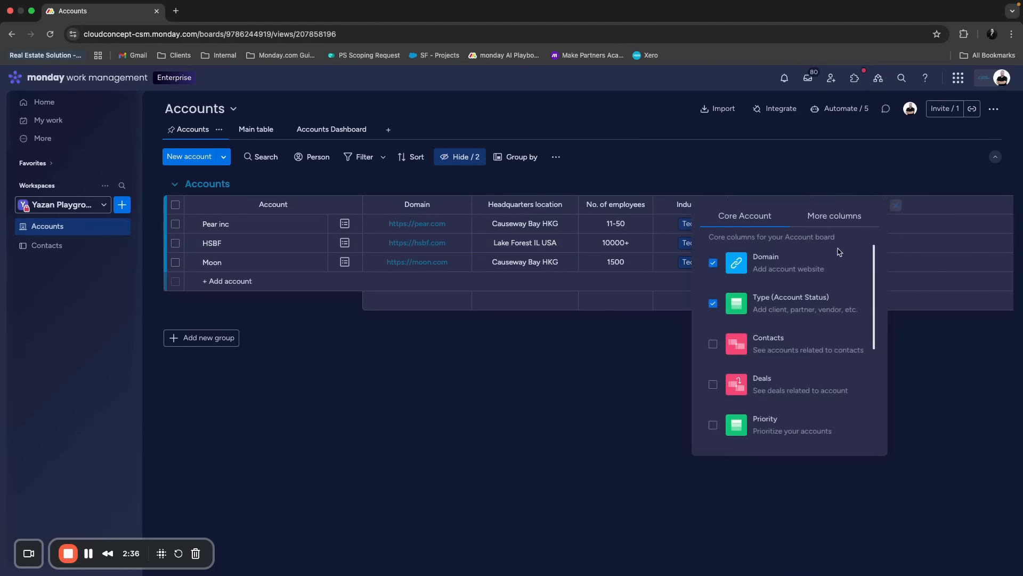
click(835, 216)
text(mirror)
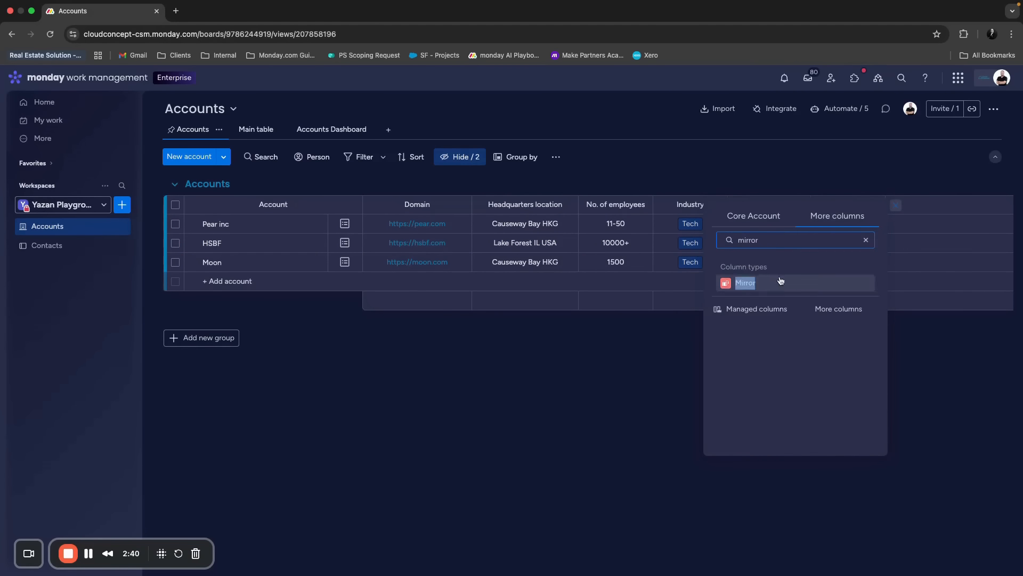
click(779, 281)
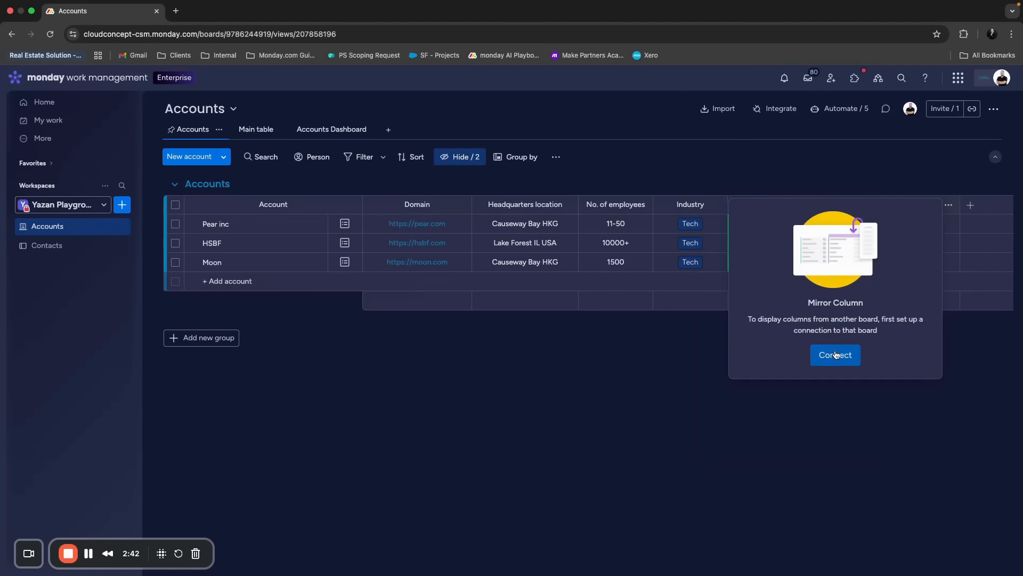
click(841, 357)
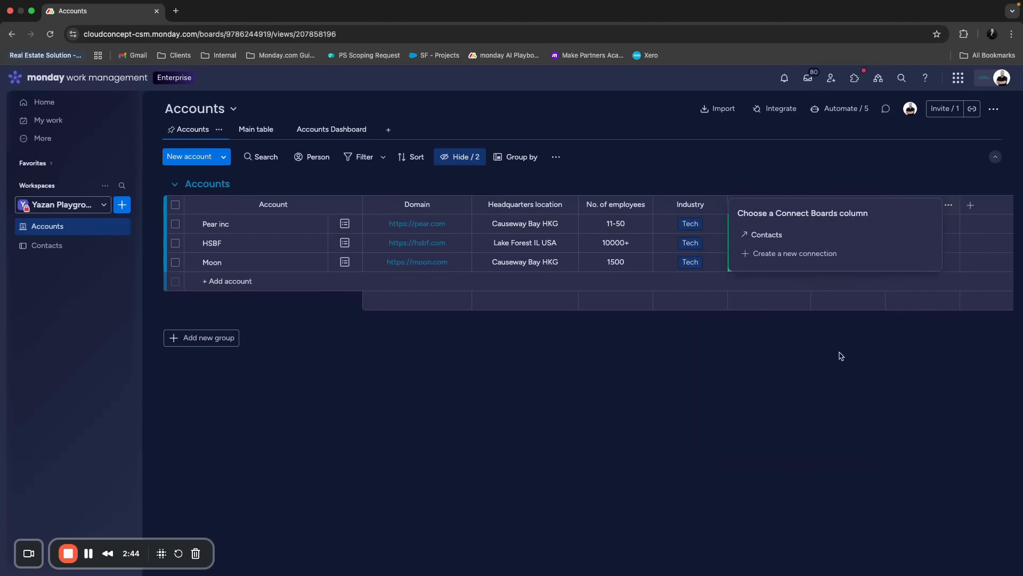
click(791, 237)
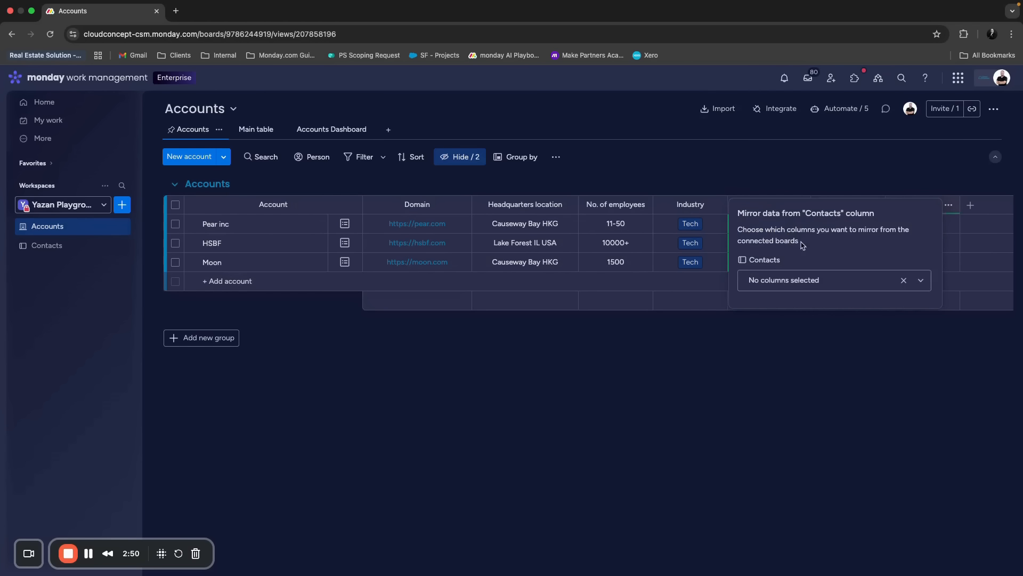
Step: Choose the Deals connected column of the Contacts board as the data shown in the Mirror column
click(832, 281)
scroll(840, 341, down, 2)
scroll(847, 363, down, 3)
scroll(846, 362, up, 3)
scroll(847, 362, down, 1)
click(852, 423)
click(752, 335)
click(688, 349)
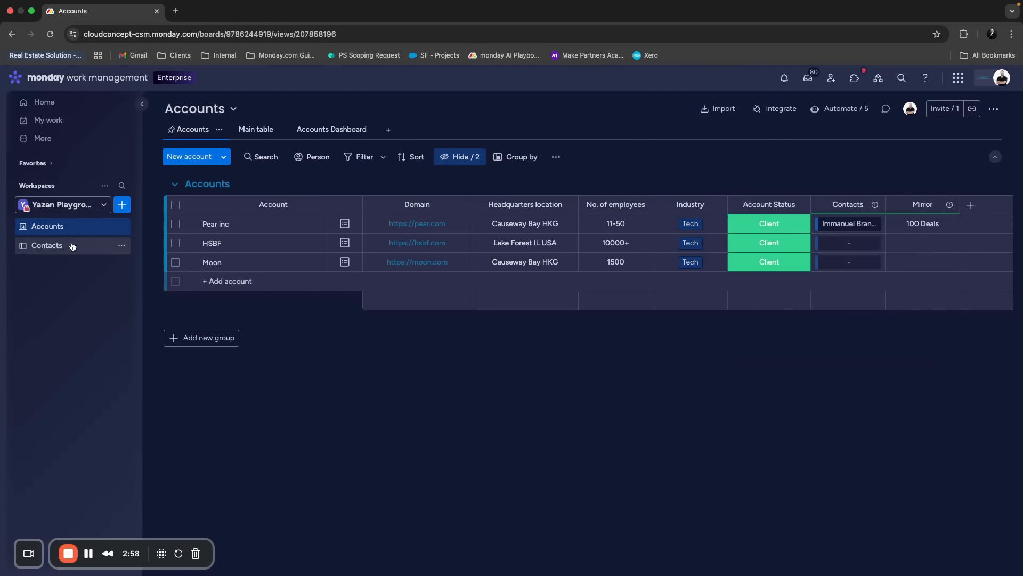
Step: Compare the mirrored deals with the Contacts board, set Pear inc's mirrored value to 800, and reopen the Contacts board
click(47, 246)
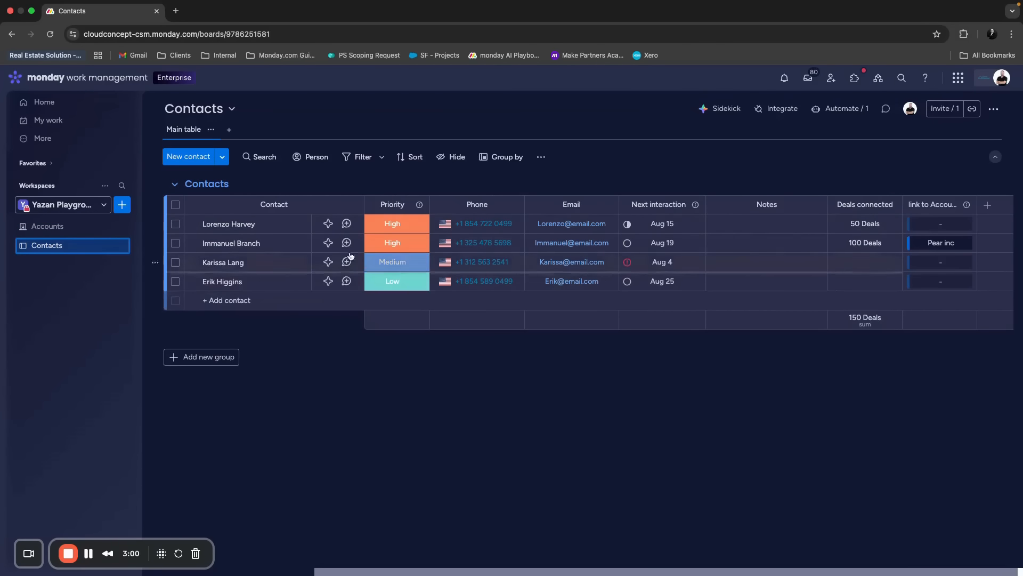
click(46, 226)
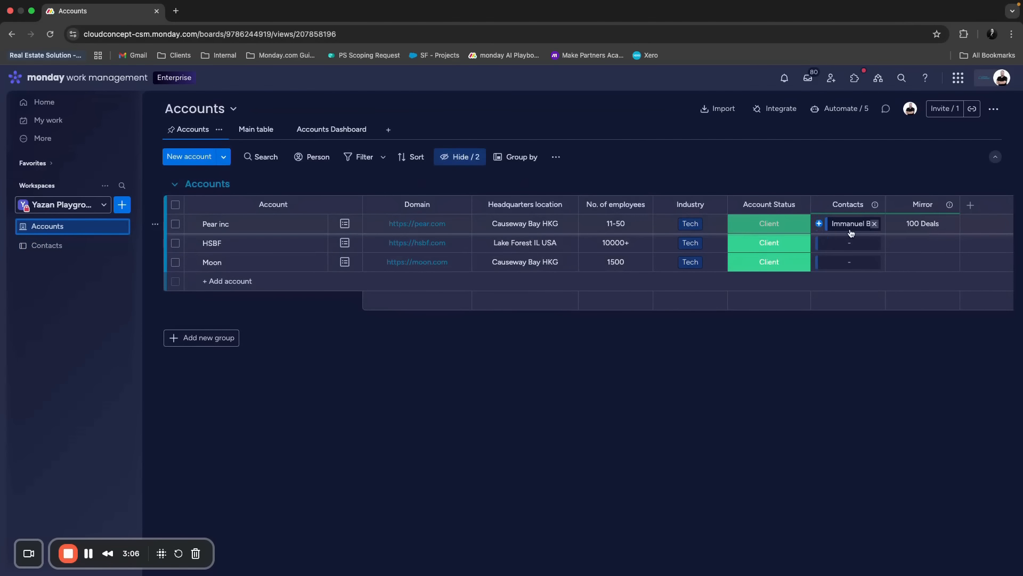
click(913, 222)
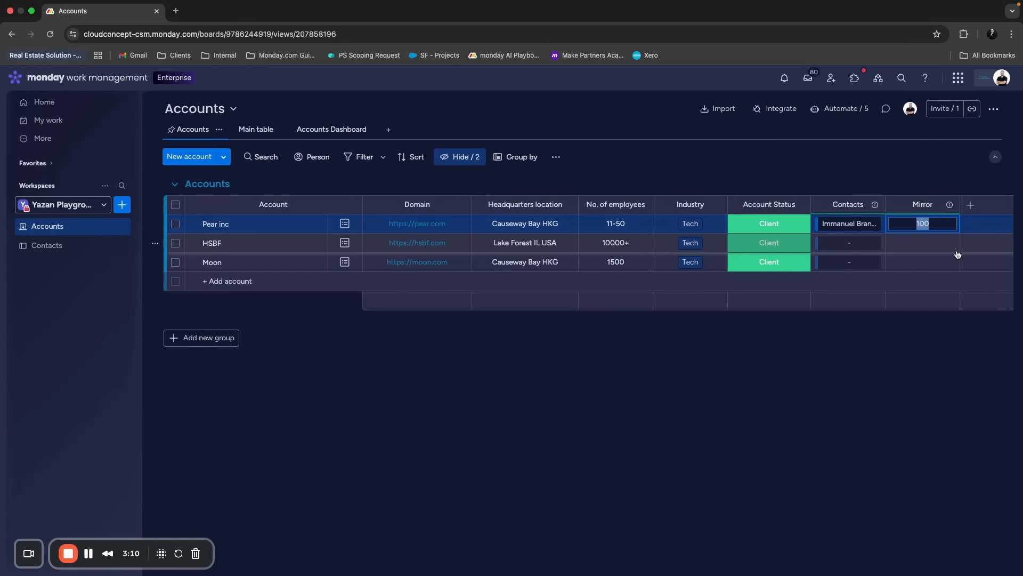
text(800)
key(Return)
click(89, 244)
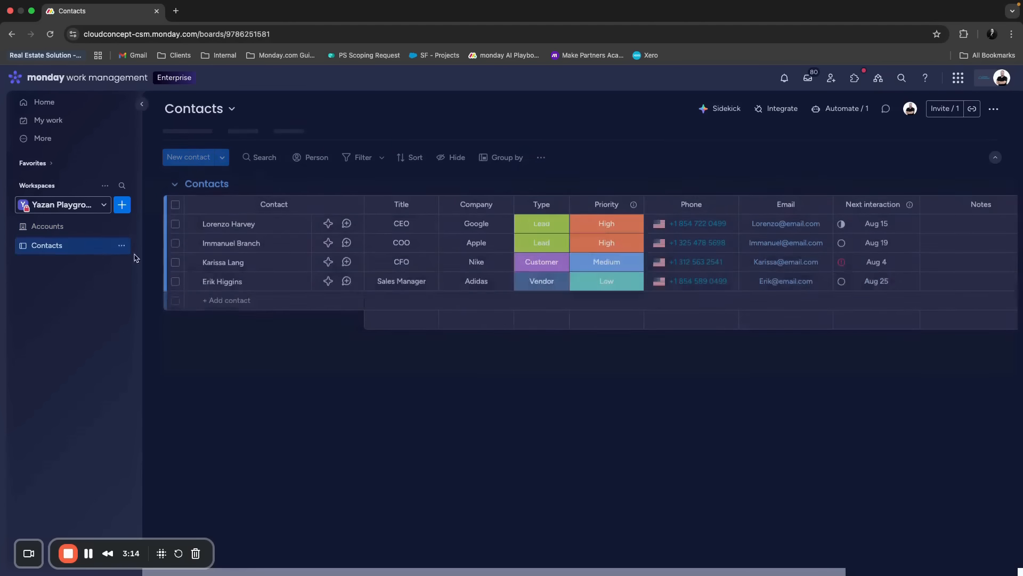
Step: Check the Deals connected values on the Contacts board and link the first contact under All contacts to Pear inc on the Accounts board
scroll(853, 256, right, 5)
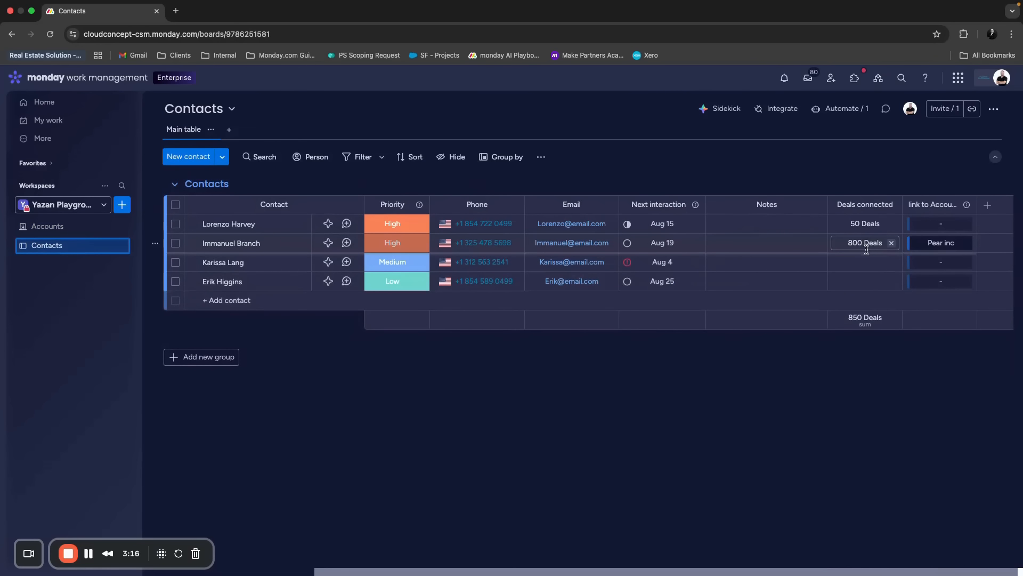
click(72, 229)
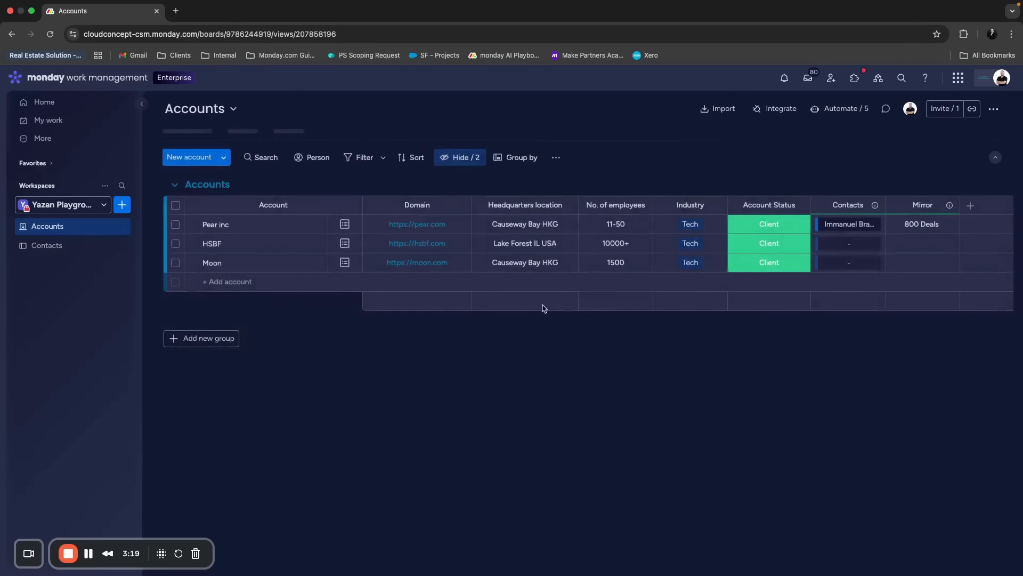
click(820, 228)
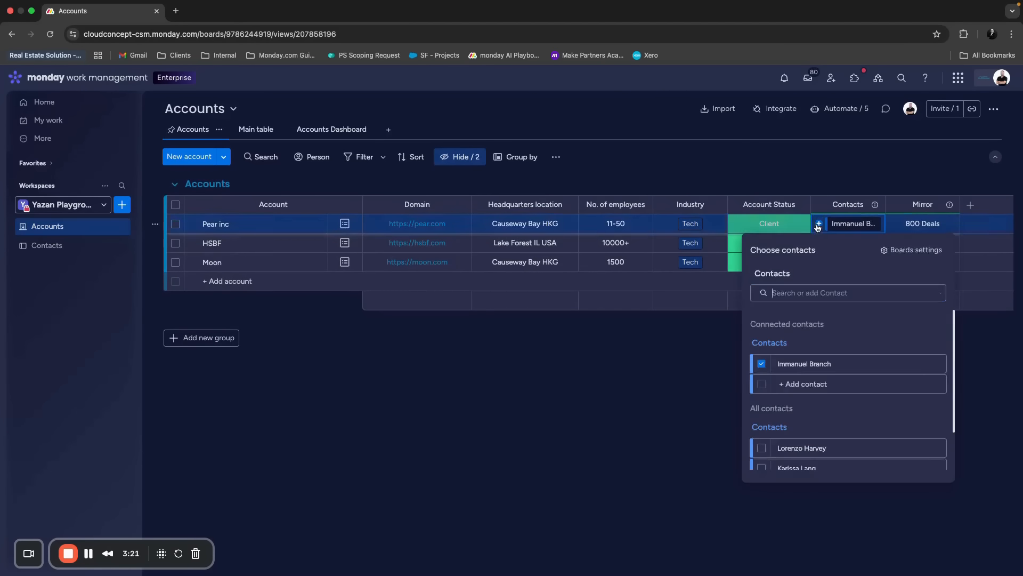
click(761, 448)
click(710, 441)
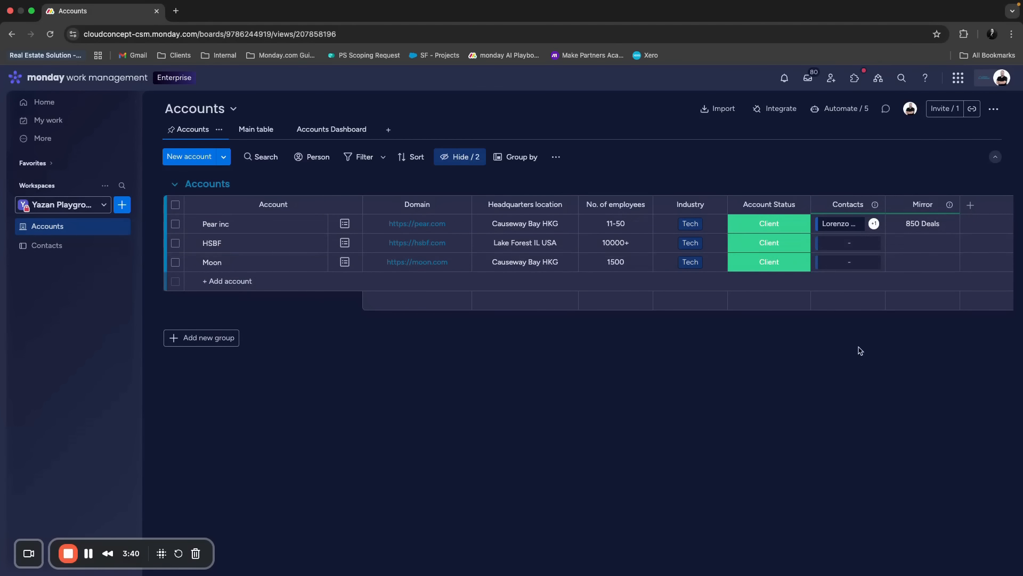
Step: Examine the Connected & mirror columns automation templates available for the Accounts board, and return to the board without adding one
click(839, 109)
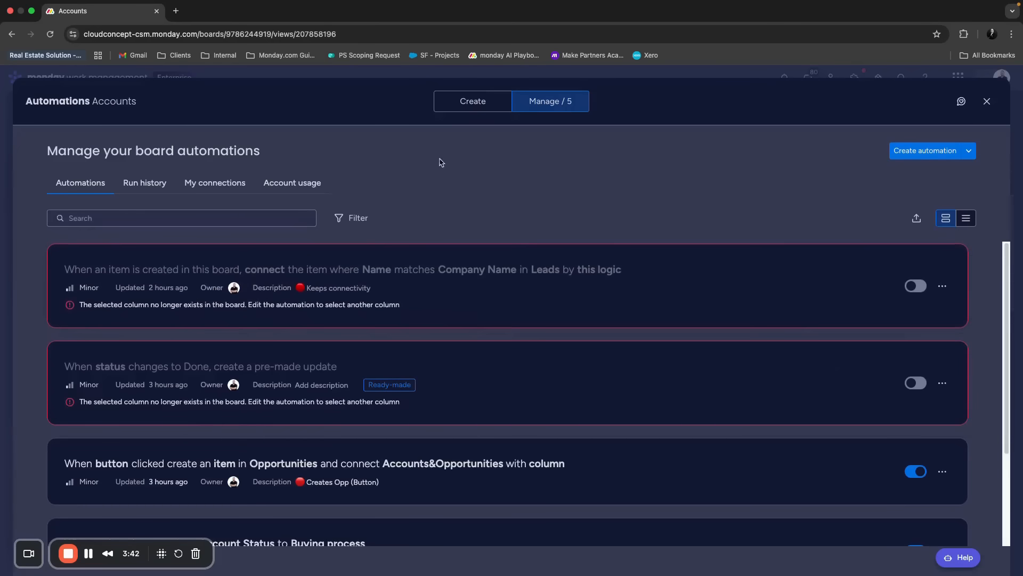
click(466, 110)
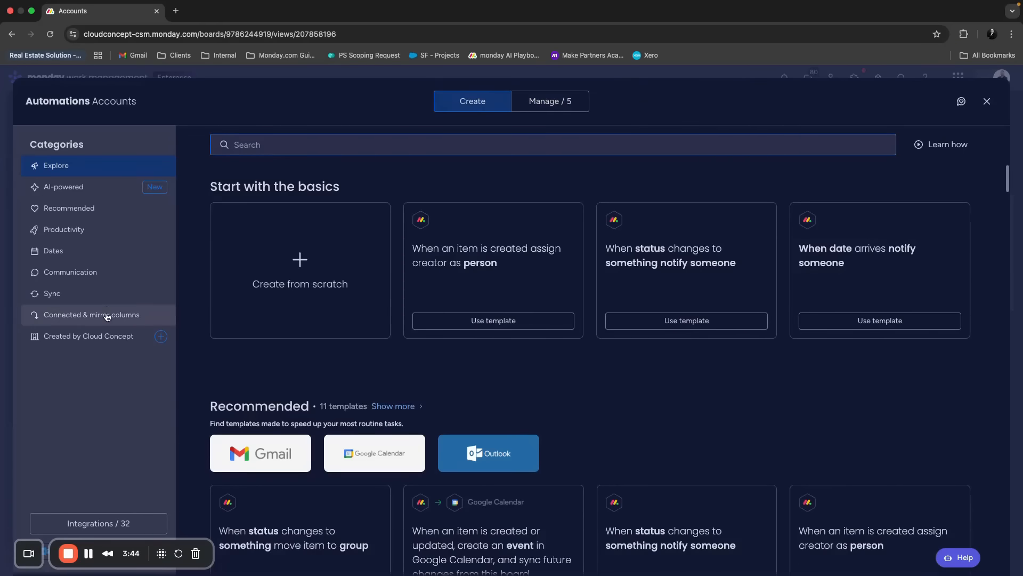
click(107, 315)
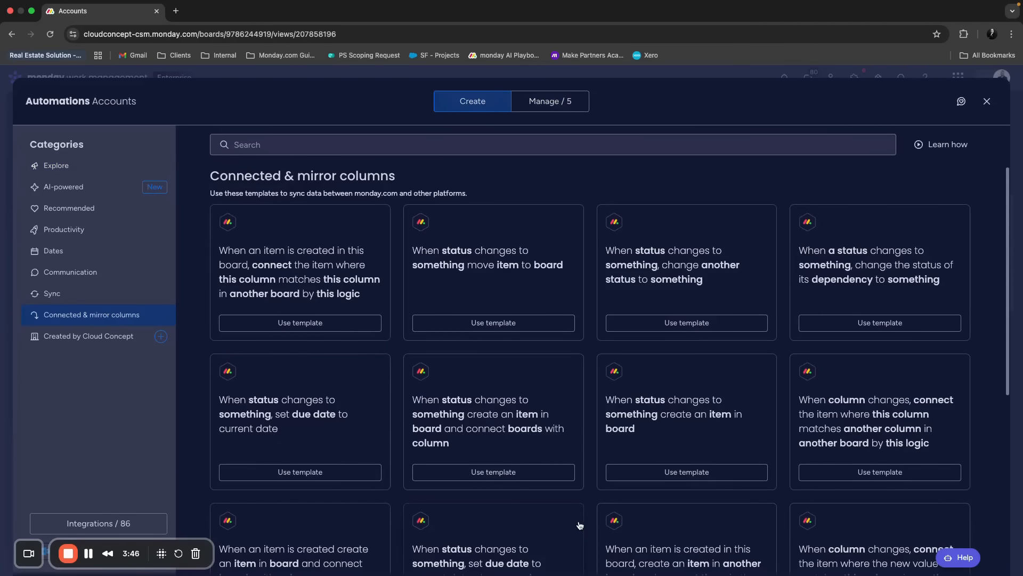
scroll(581, 524, down, 2)
scroll(581, 524, down, 12)
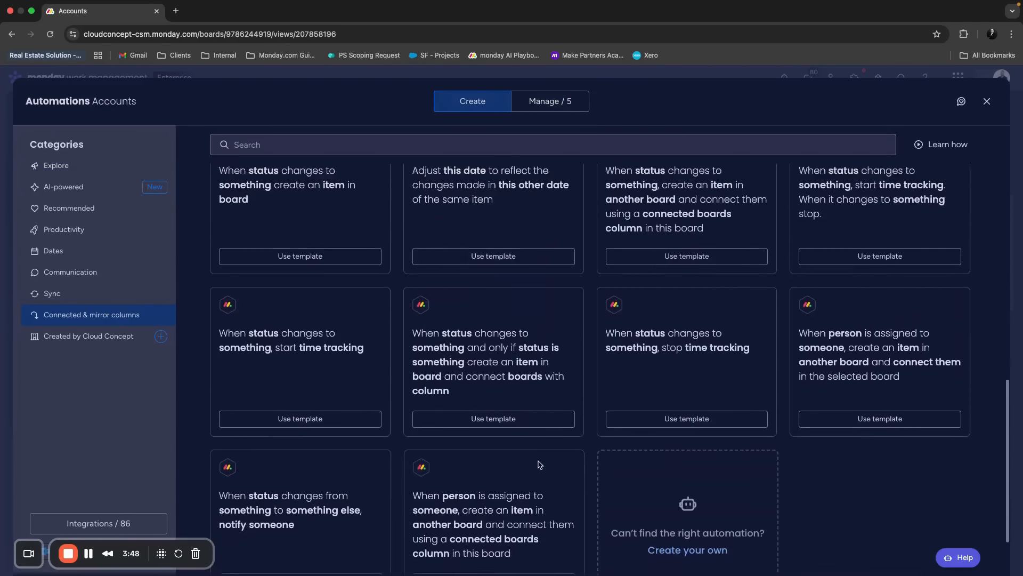
scroll(537, 459, up, 10)
scroll(537, 459, up, 2)
scroll(676, 416, down, 2)
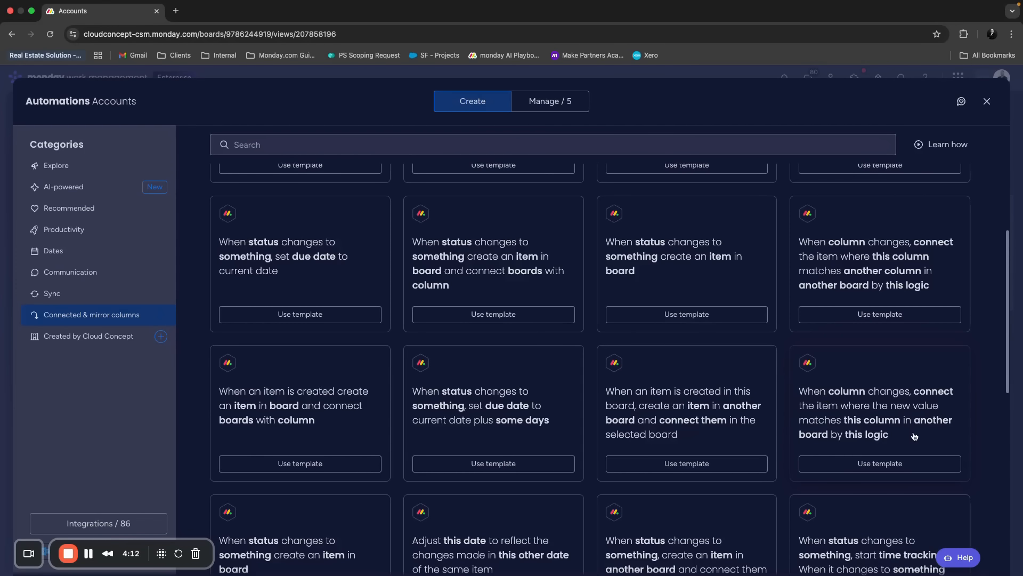
scroll(875, 398, up, 3)
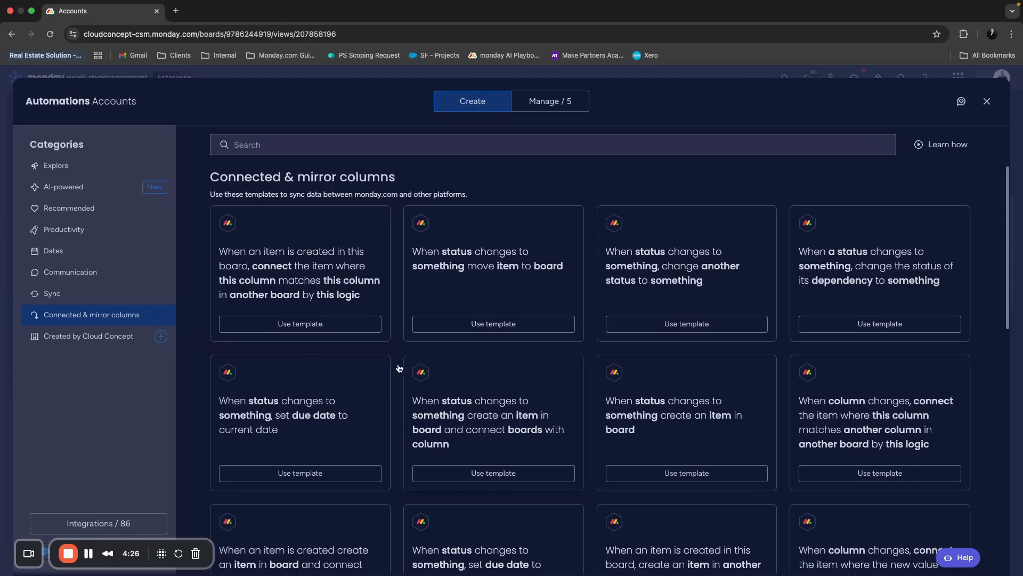
scroll(953, 393, down, 1)
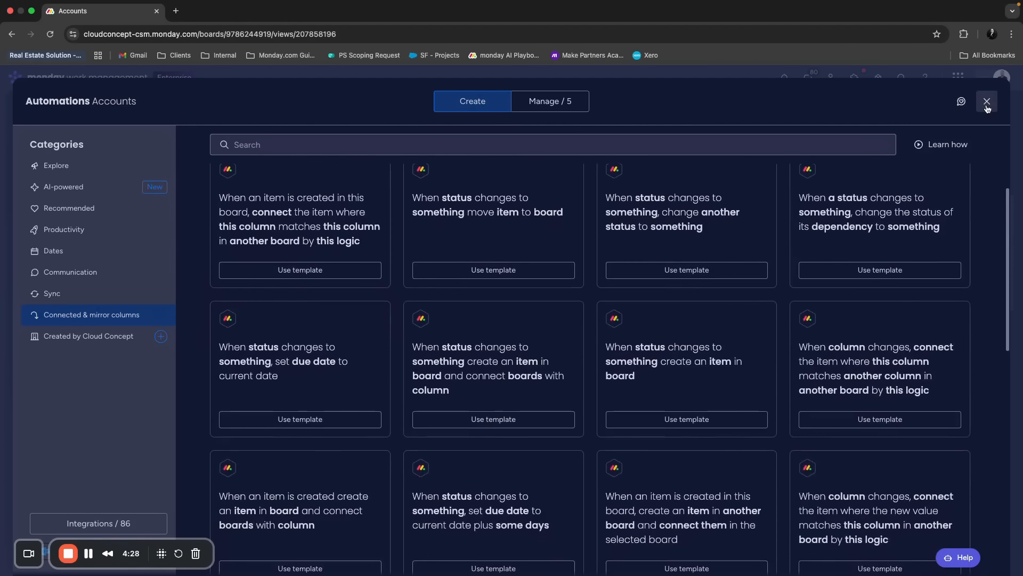
click(988, 101)
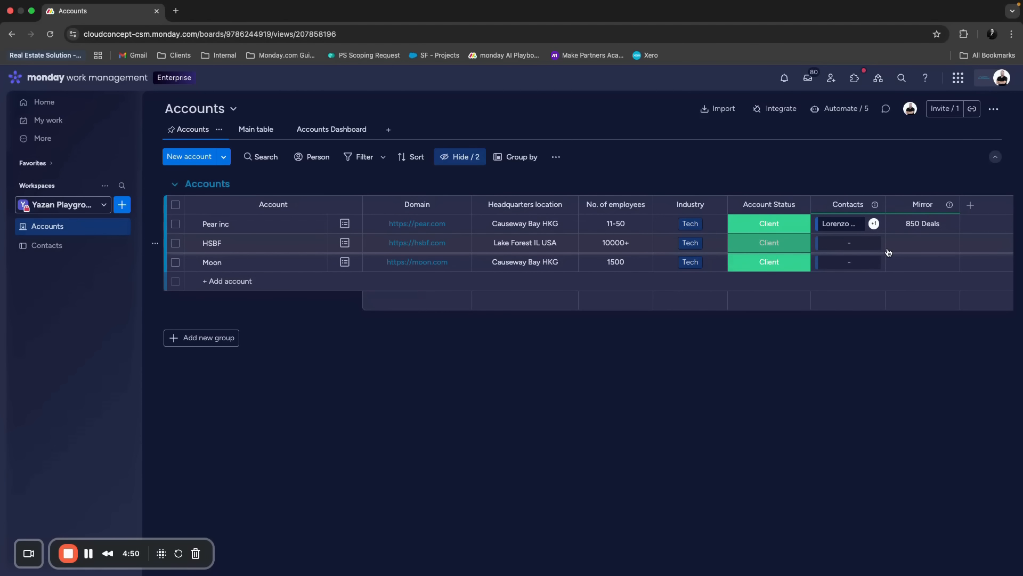
Step: View the contacts available to connect to the HSBF account and close the list without selecting any
click(855, 245)
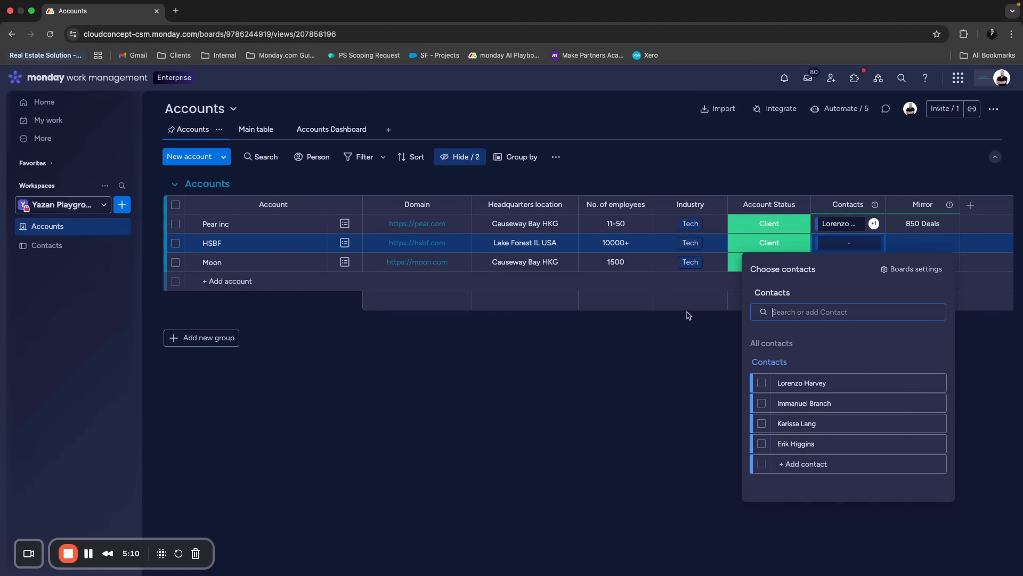
click(482, 408)
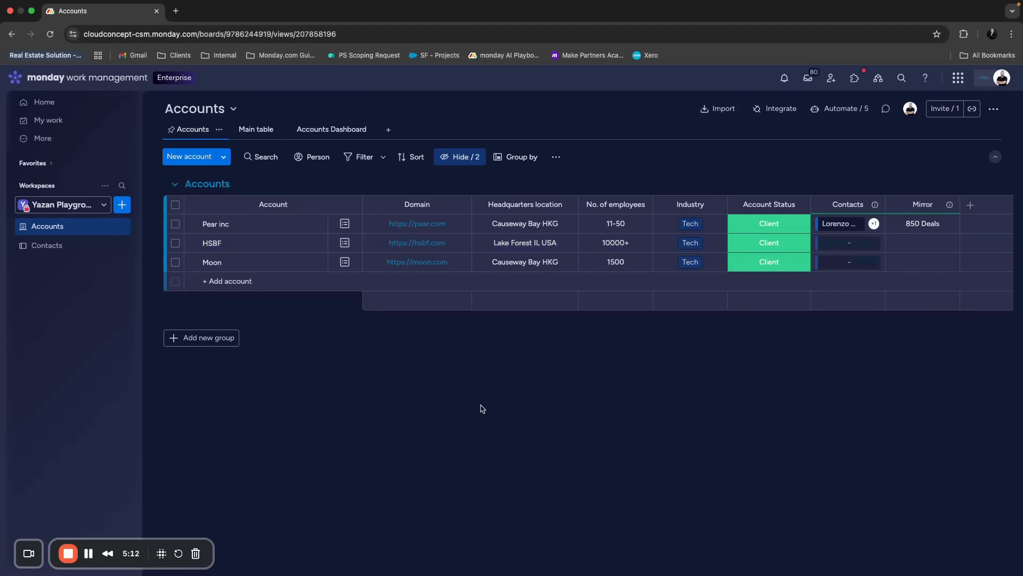